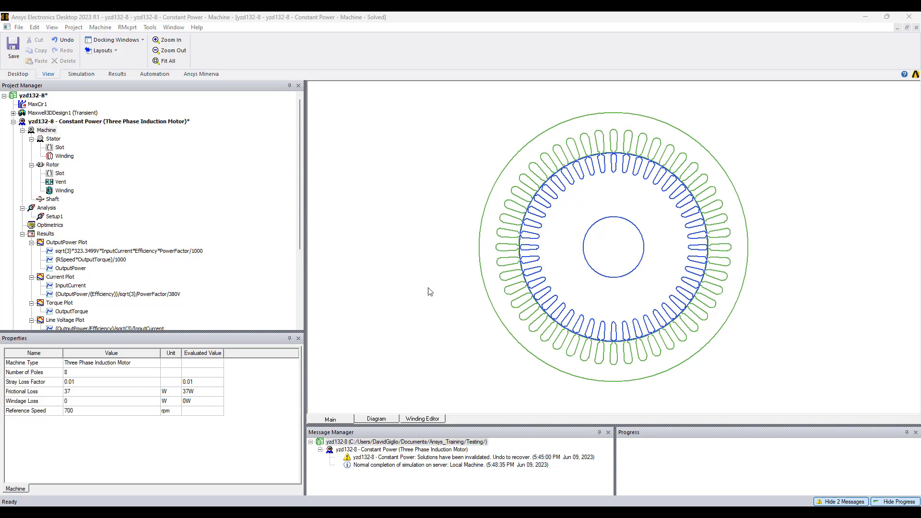
- Show the stator parameters: 210 mm outer diameter, 48 slots, M19_24G steel, with its lamination drawing
left_click(91, 121)
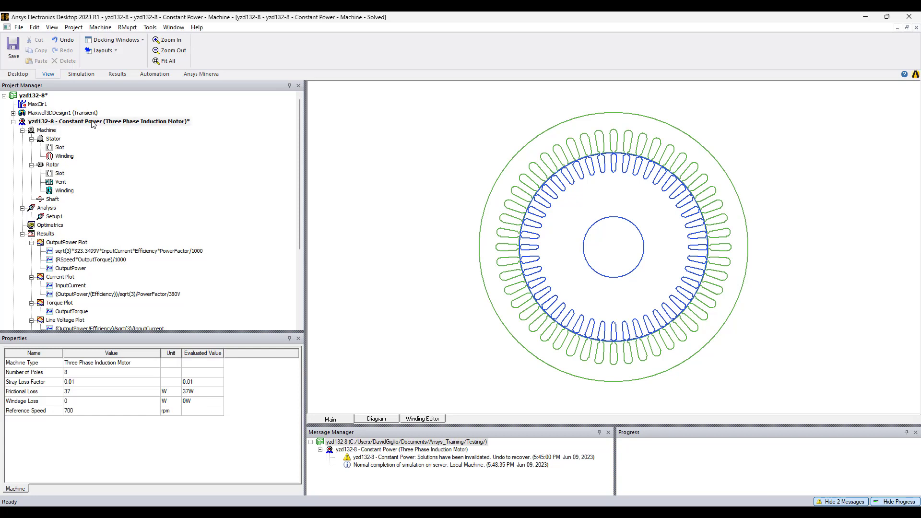
left_click(46, 130)
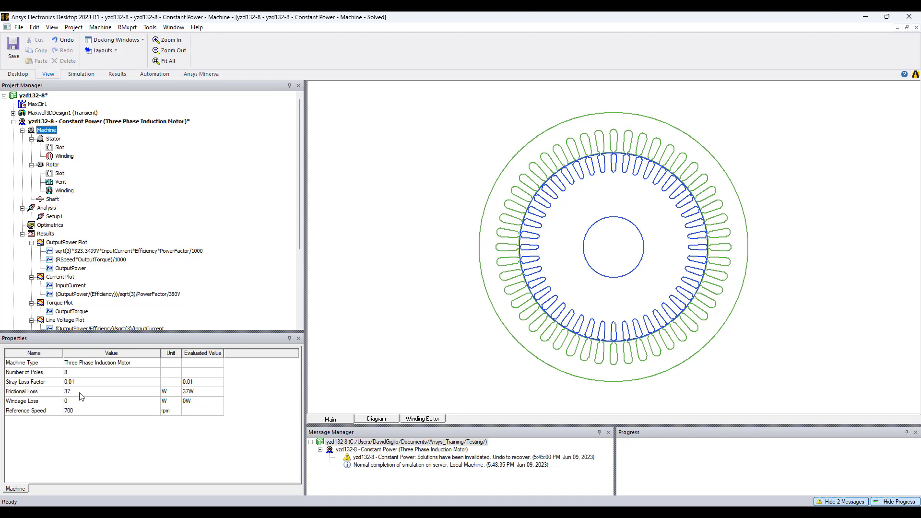
left_click(54, 139)
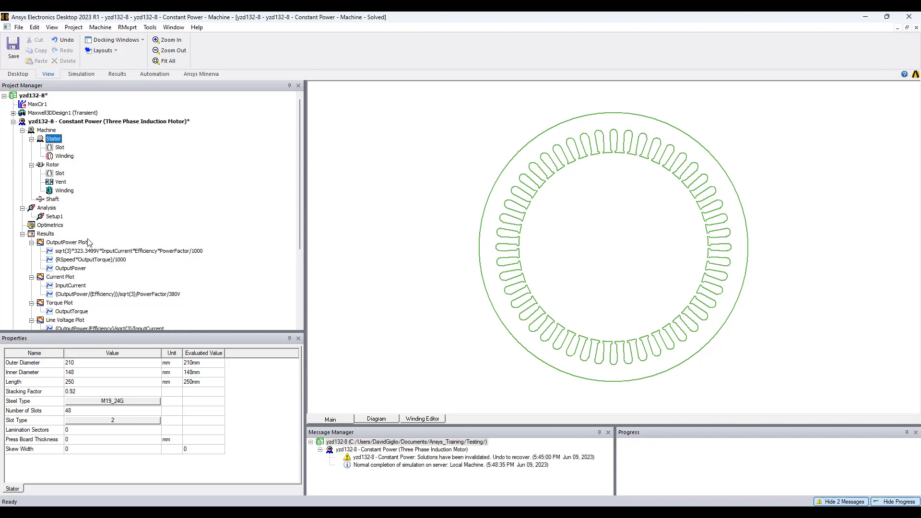
- Check the stator steel material list without changing it, then view the stator slot dimensions
left_click(82, 401)
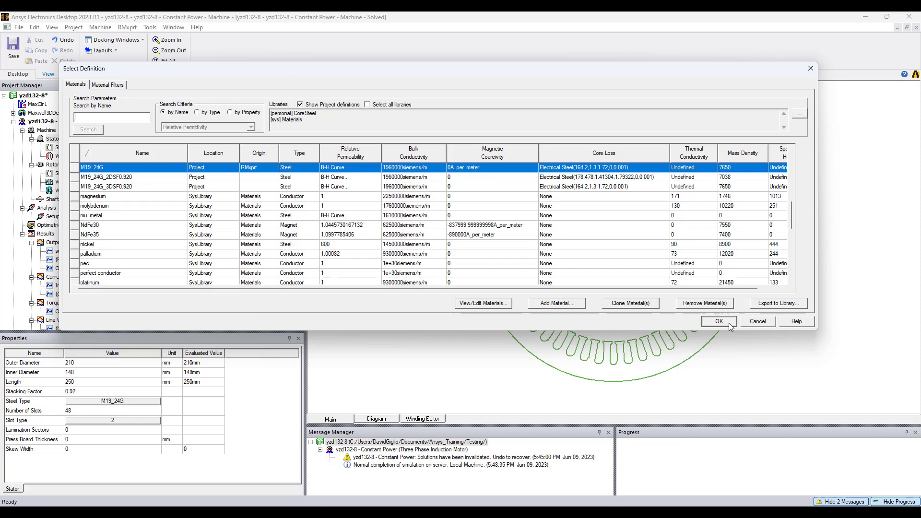
left_click(756, 325)
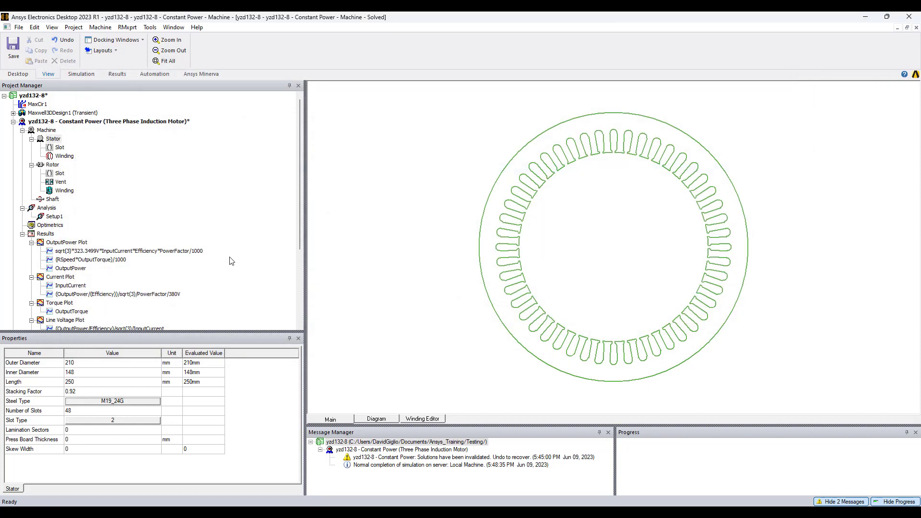
left_click(56, 151)
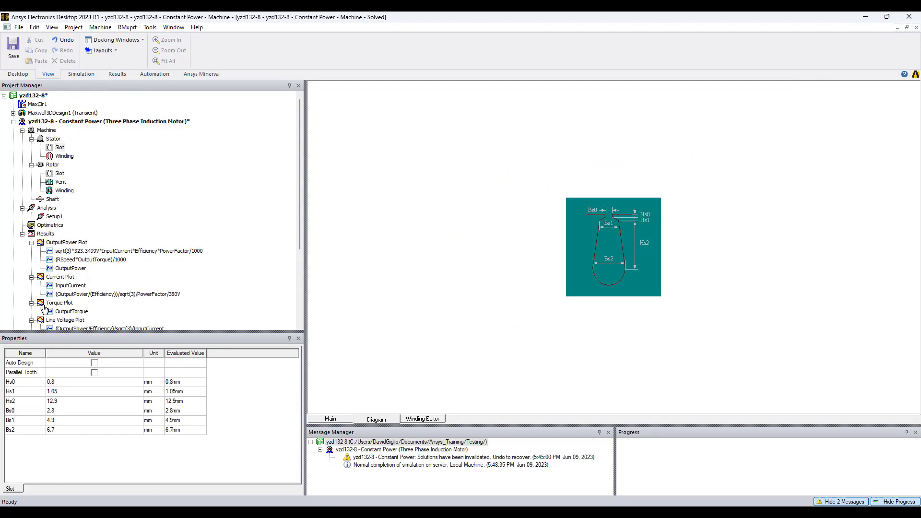
- Inspect the stator slot type choices unchanged, recheck slot dimensions, and show the one-layer winding layout
left_click(50, 139)
left_click(76, 421)
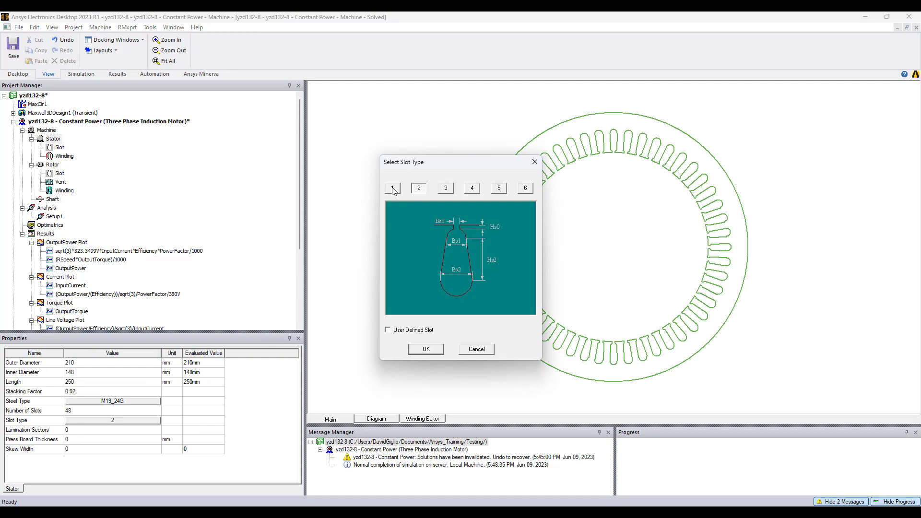
left_click(476, 349)
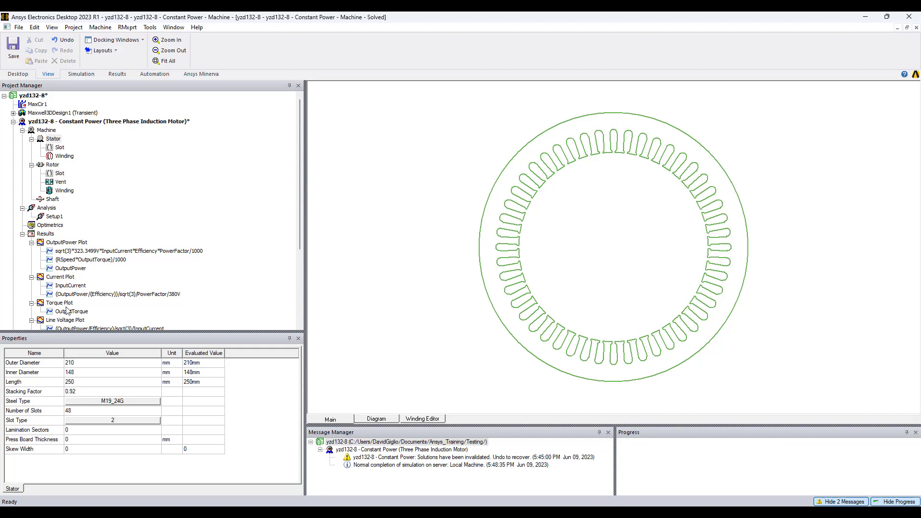
left_click(59, 149)
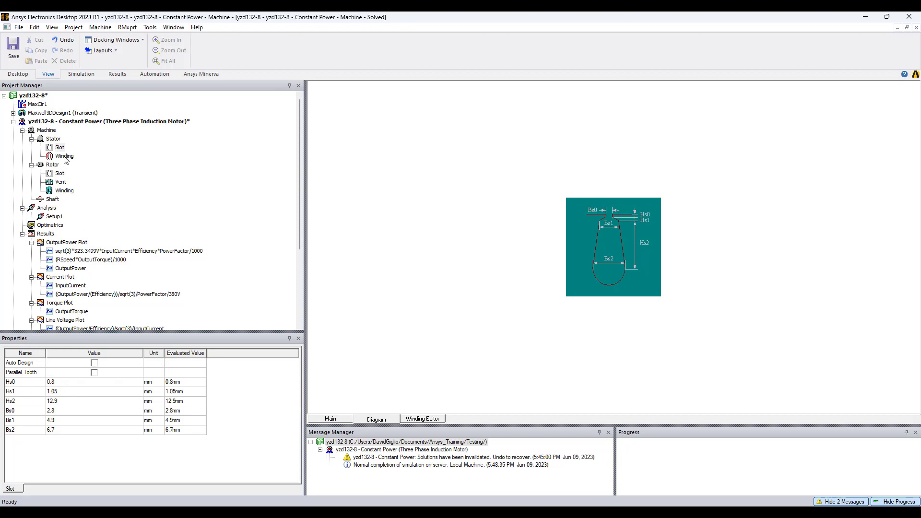
left_click(64, 157)
- Preview Whole Coiled and Half Coiled winding types unchanged, then show the 44-slot rotor's parameters
left_click(95, 374)
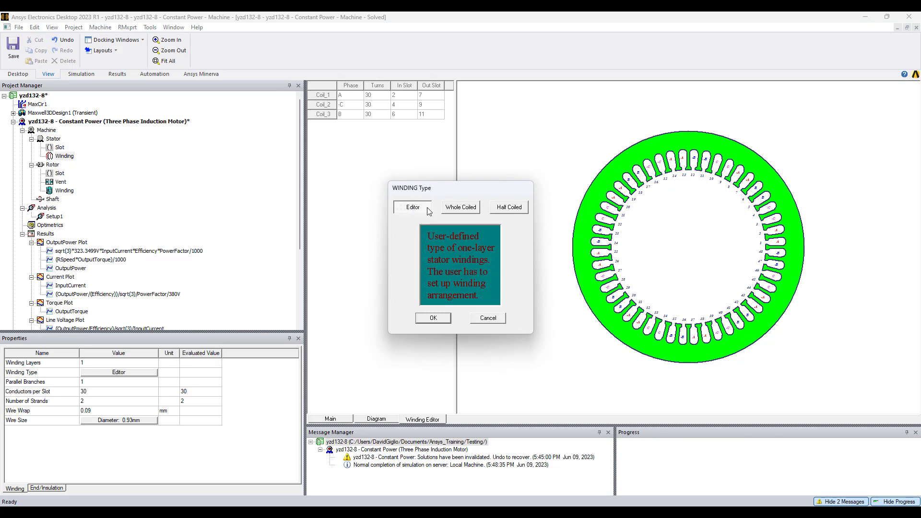
left_click(460, 208)
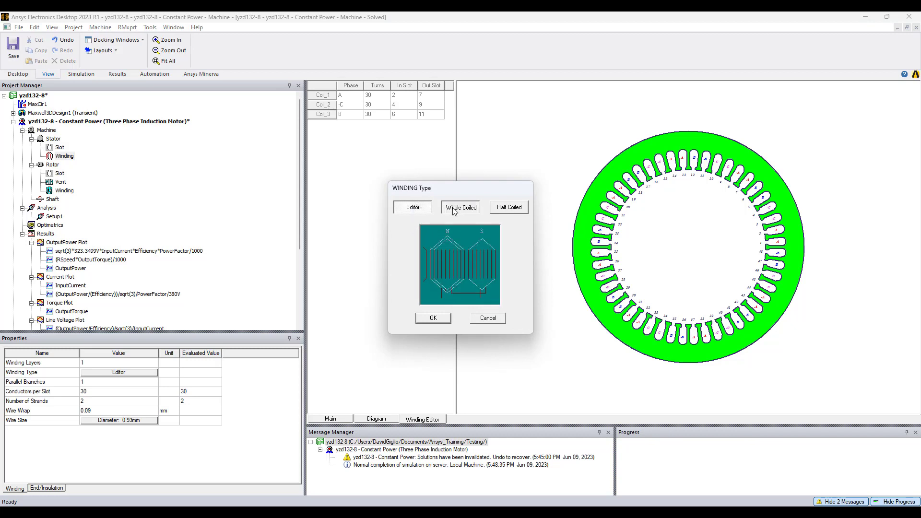
left_click(499, 211)
left_click(488, 318)
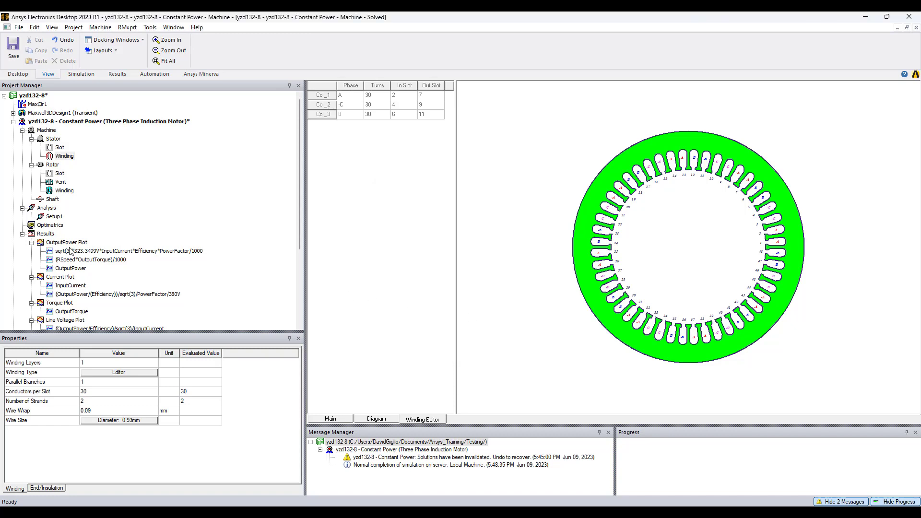
left_click(54, 166)
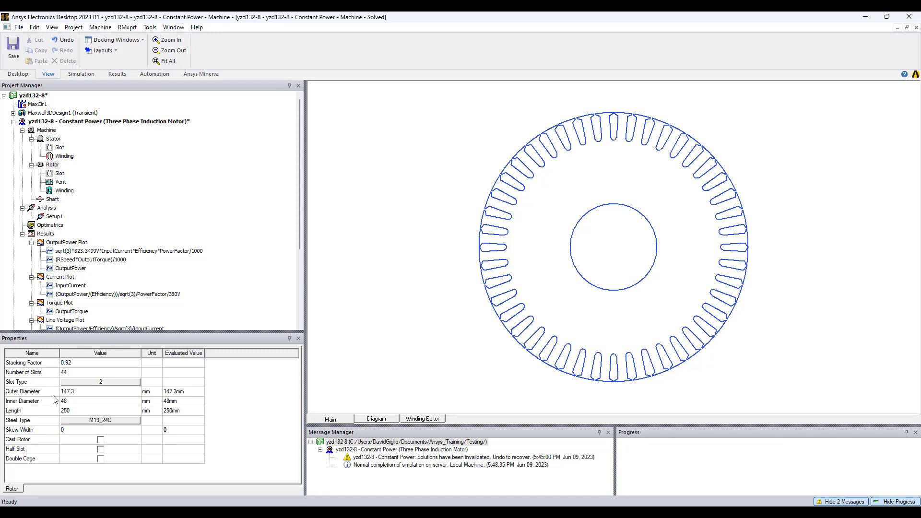
- Preview rotor slot type 1, keep type 2, then view the rotor slot dimensions and zero-duct vent settings
left_click(70, 382)
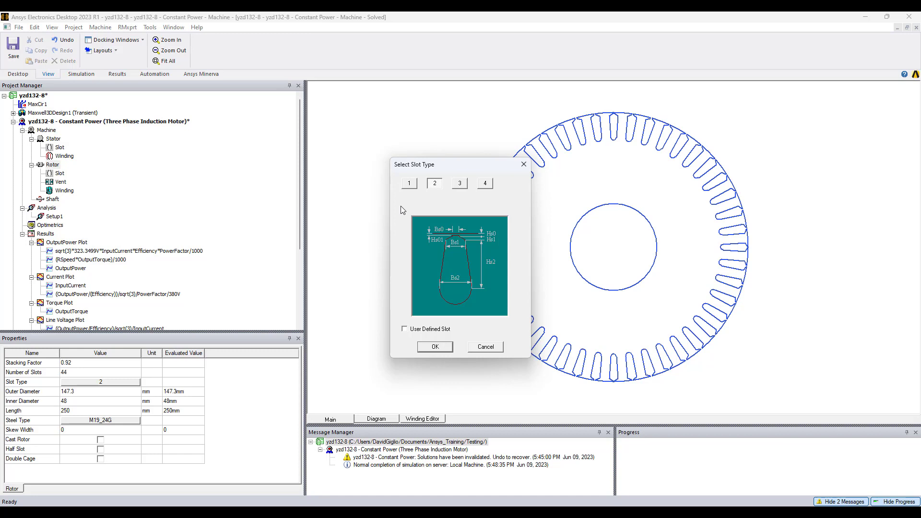
left_click(410, 183)
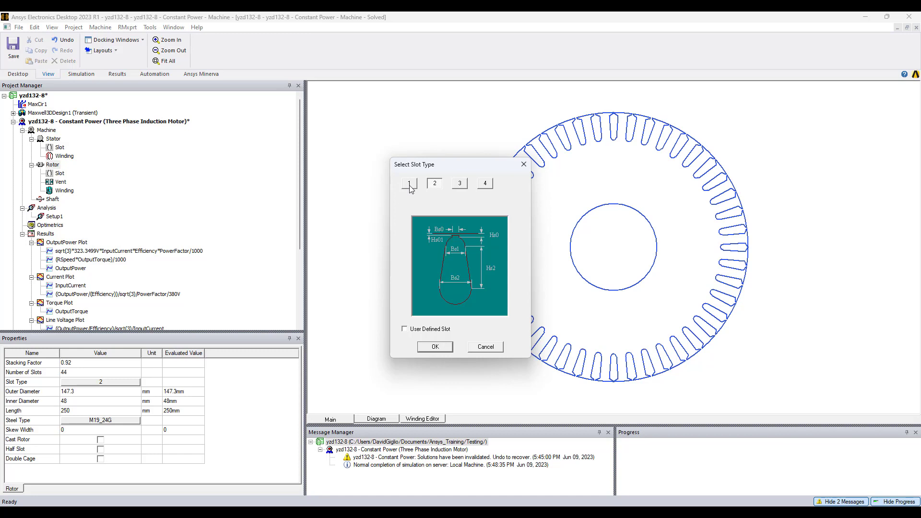
left_click(435, 186)
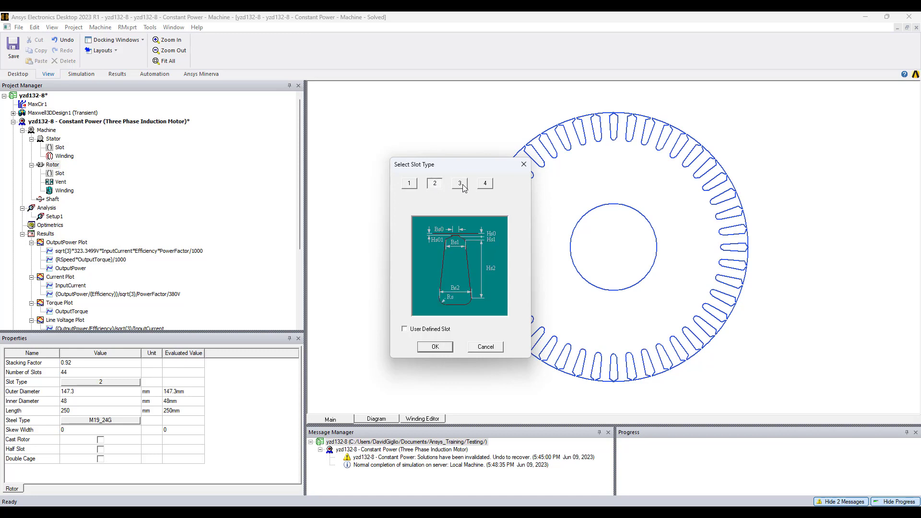
left_click(524, 164)
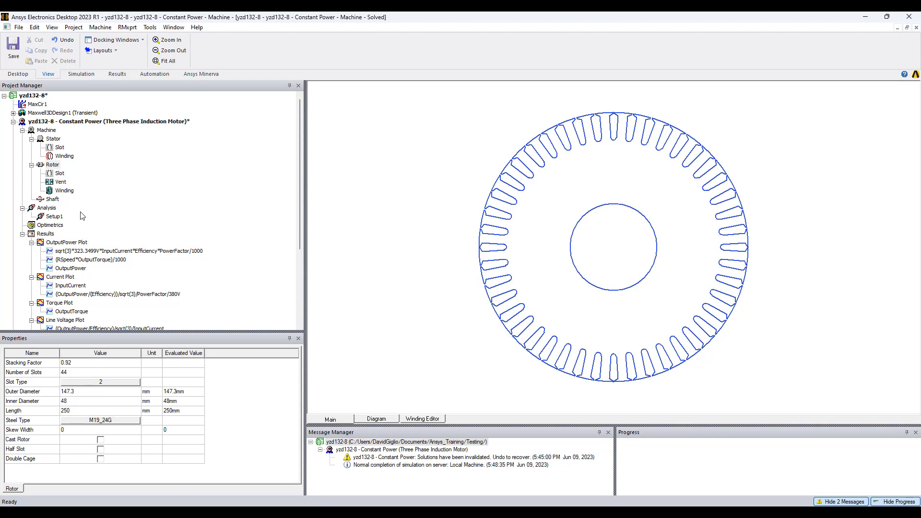
left_click(58, 175)
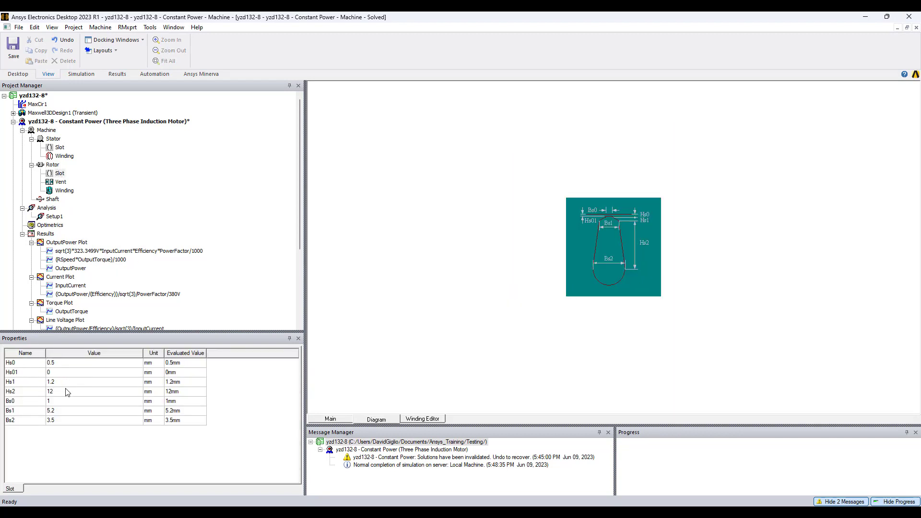
left_click(60, 183)
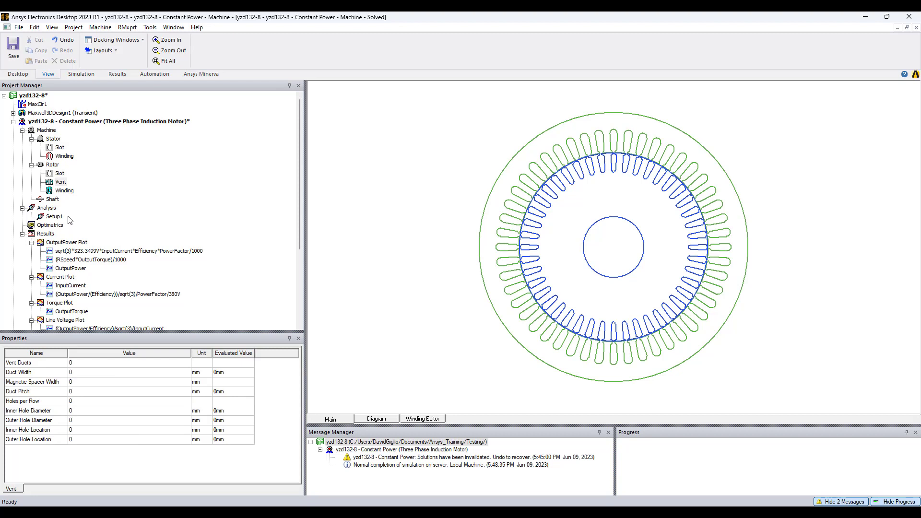
- Show the rotor winding, keeping cast_aluminum_75C bars, 20 mm wide and 10 mm high
left_click(65, 191)
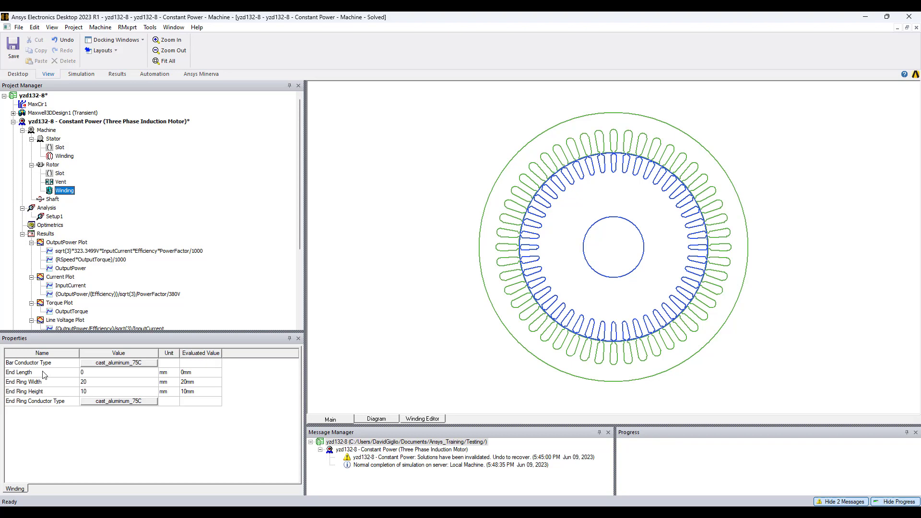
left_click(96, 365)
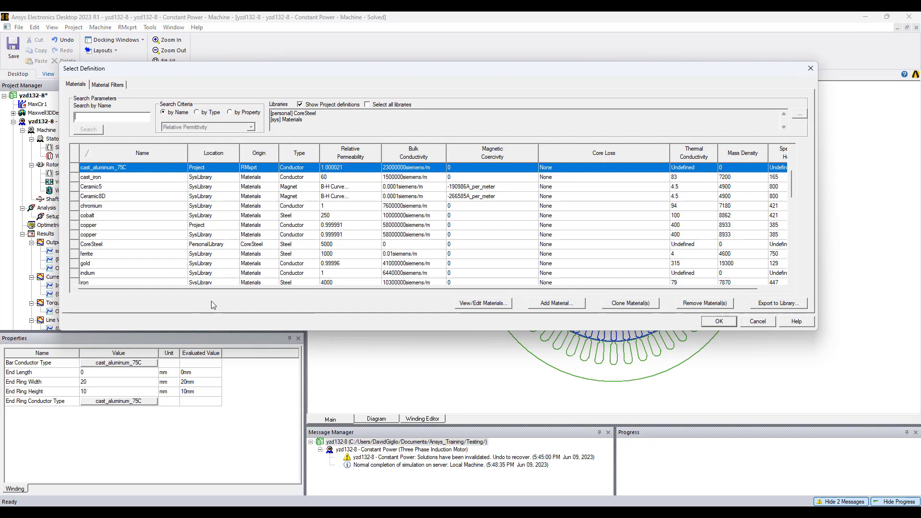
left_click(749, 322)
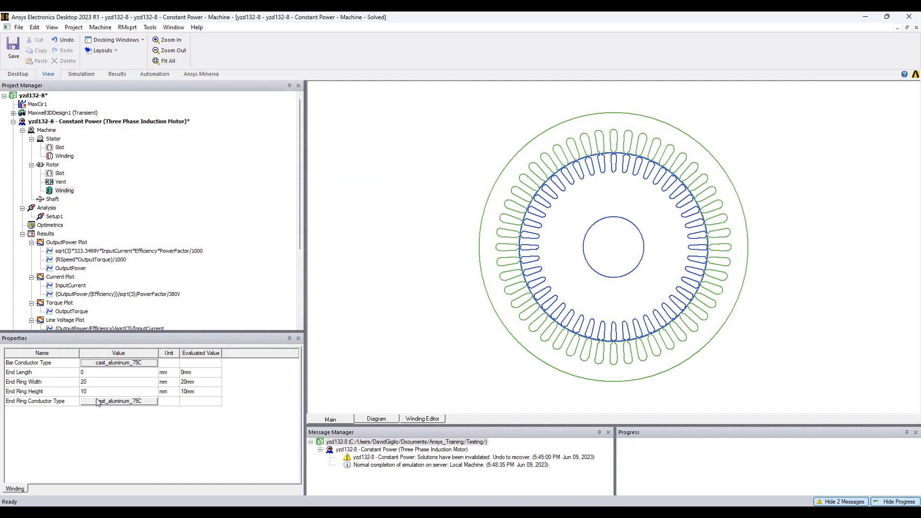
- Show Setup1's analysis settings and clear all messages from the message log
left_click(49, 216)
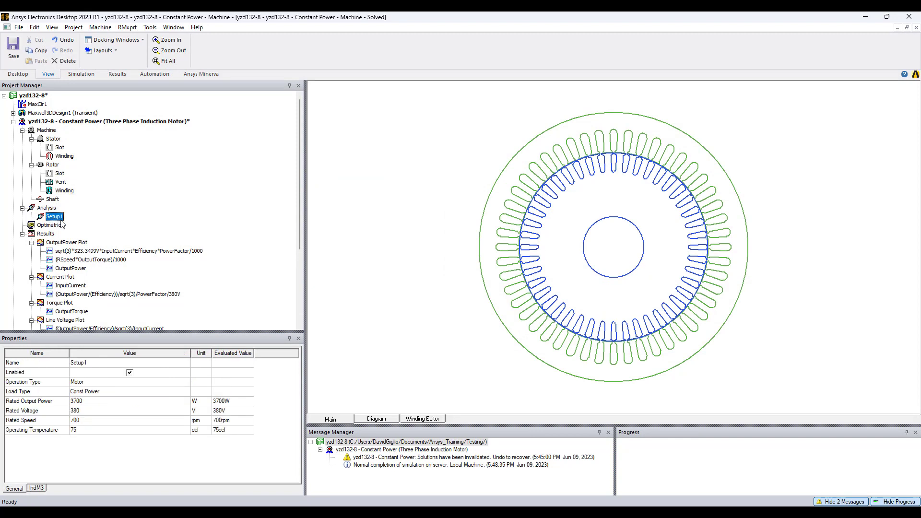
right_click(335, 443)
left_click(361, 452)
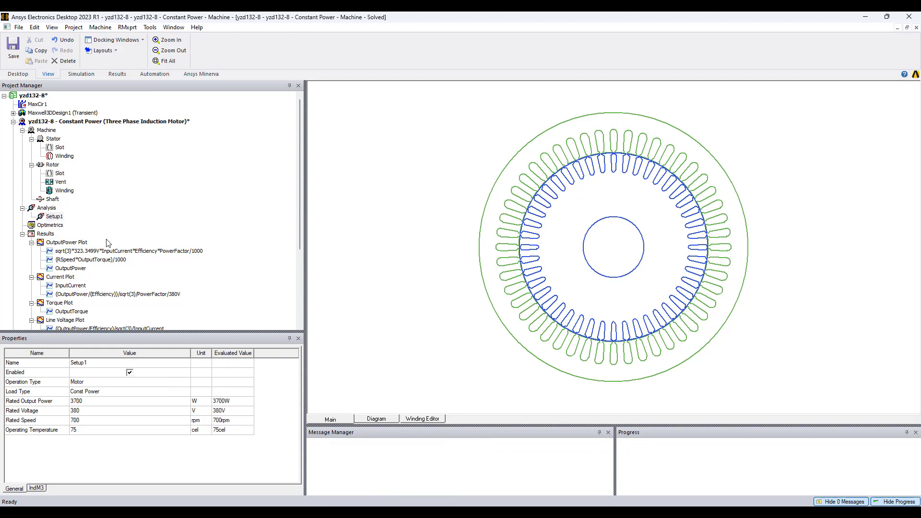
- Re-run the Setup1 analysis for the 3700 W, 380 V, 700 rpm constant-power motor
right_click(56, 219)
left_click(92, 302)
left_click(352, 400)
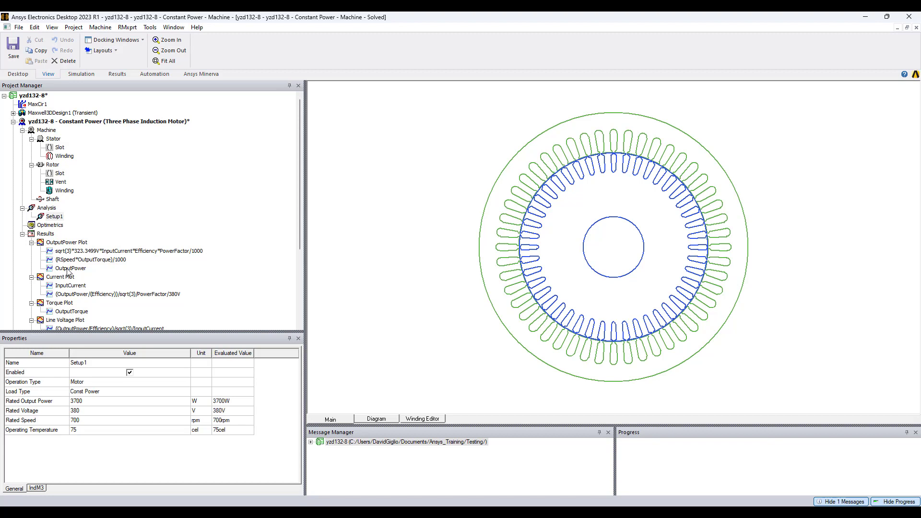
right_click(46, 236)
mouse_move(159, 258)
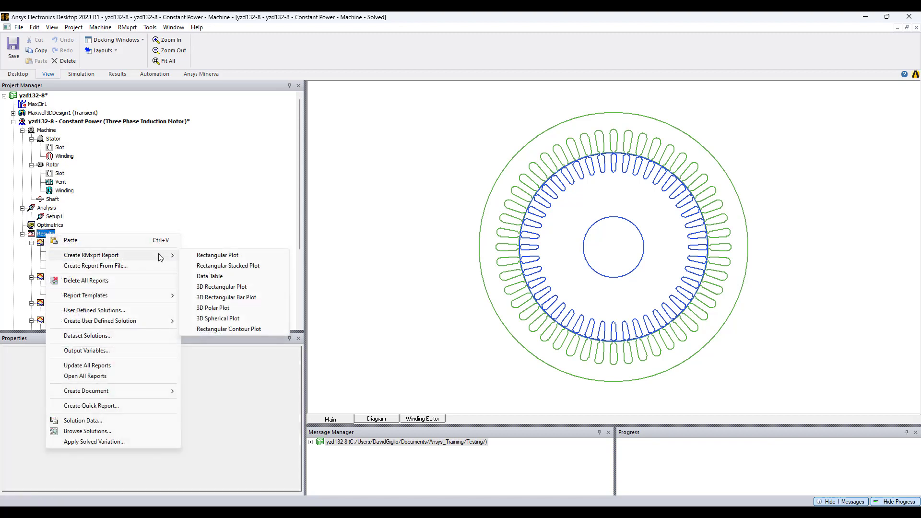
left_click(224, 257)
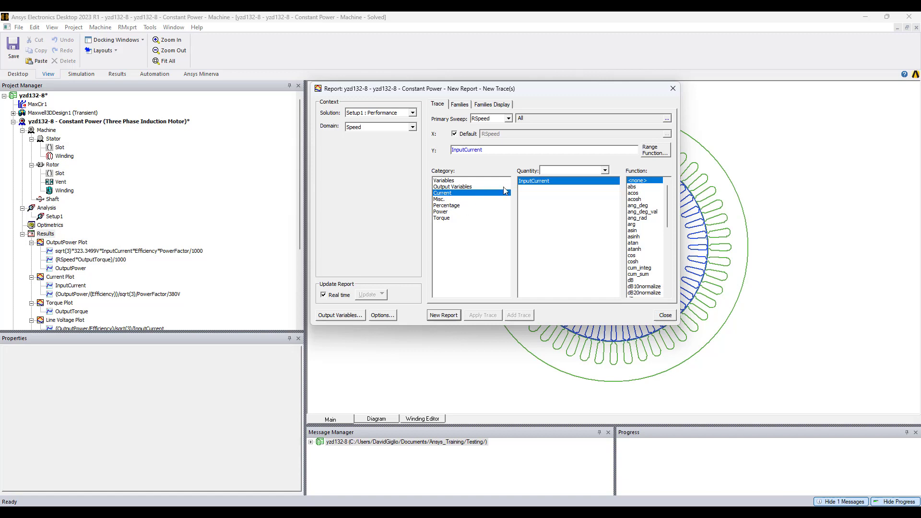
left_click(449, 212)
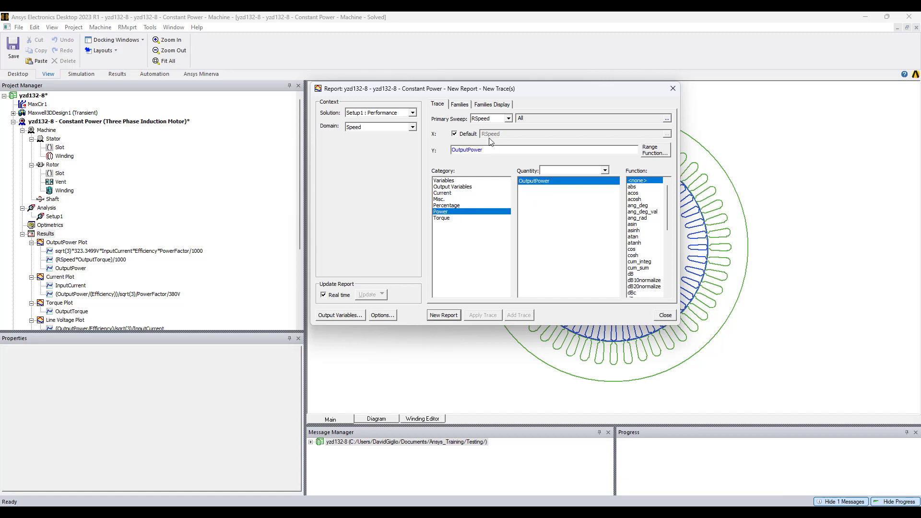
left_click(470, 217)
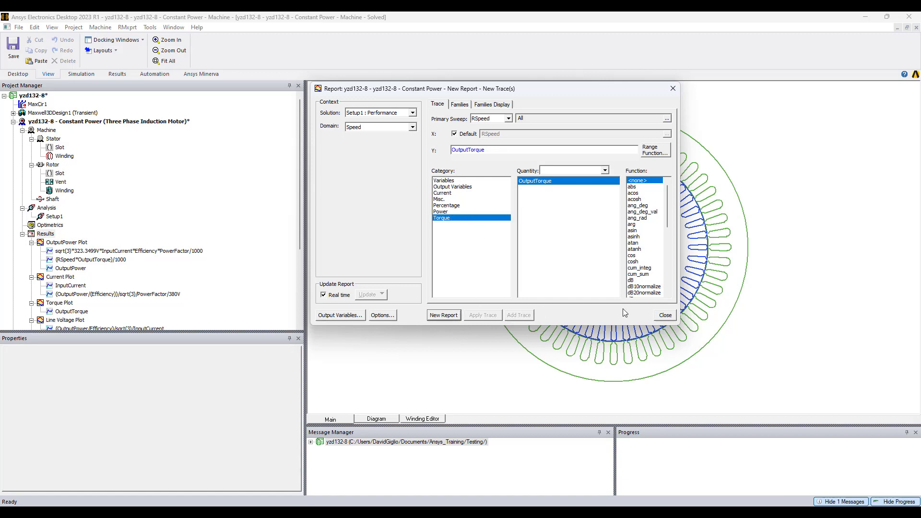
left_click(665, 315)
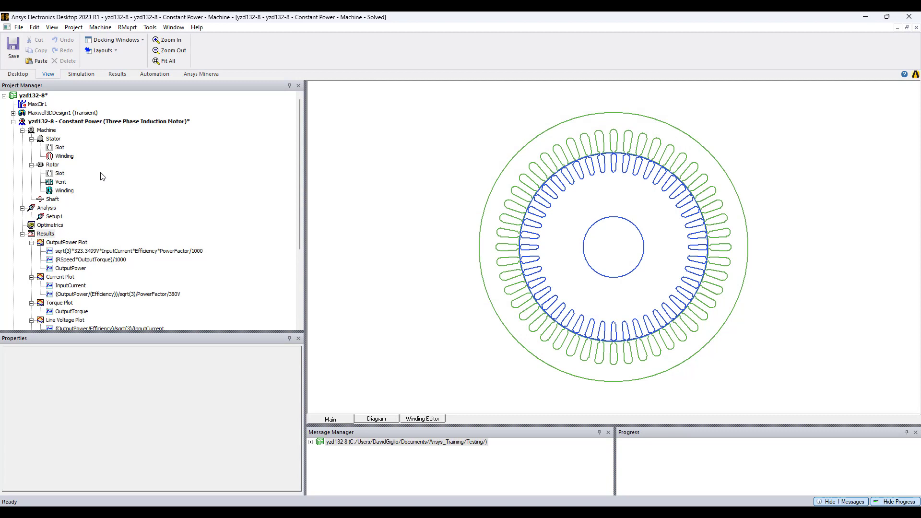
- Open the sqrt(3)*323.3499V output-power trace settings, inspect the OutputPower Plot around them, then close them
double_click(80, 255)
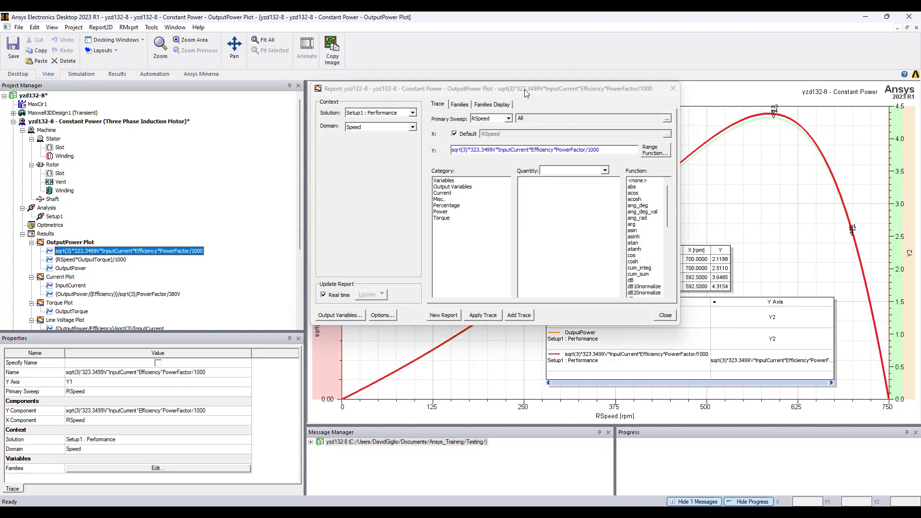
left_click_drag(526, 93, 294, 94)
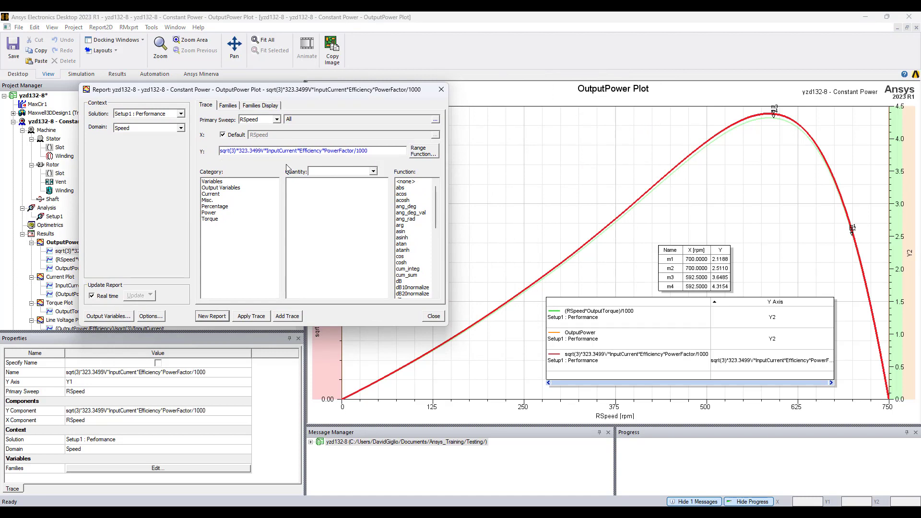
left_click_drag(268, 91, 402, 113)
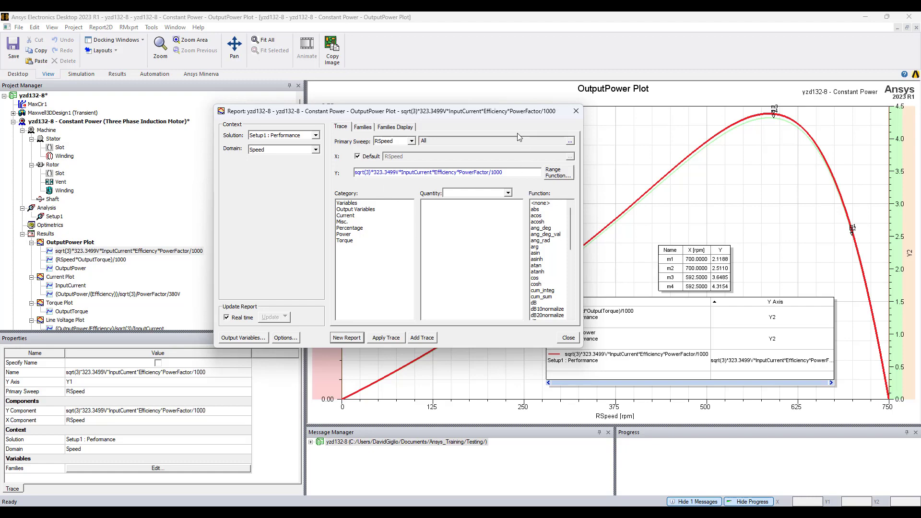
left_click_drag(512, 113, 409, 222)
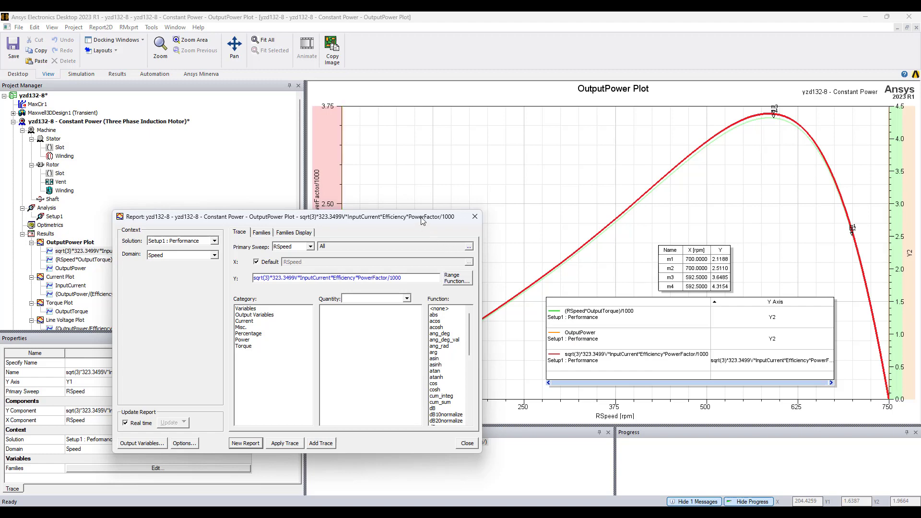
left_click_drag(422, 220, 470, 200)
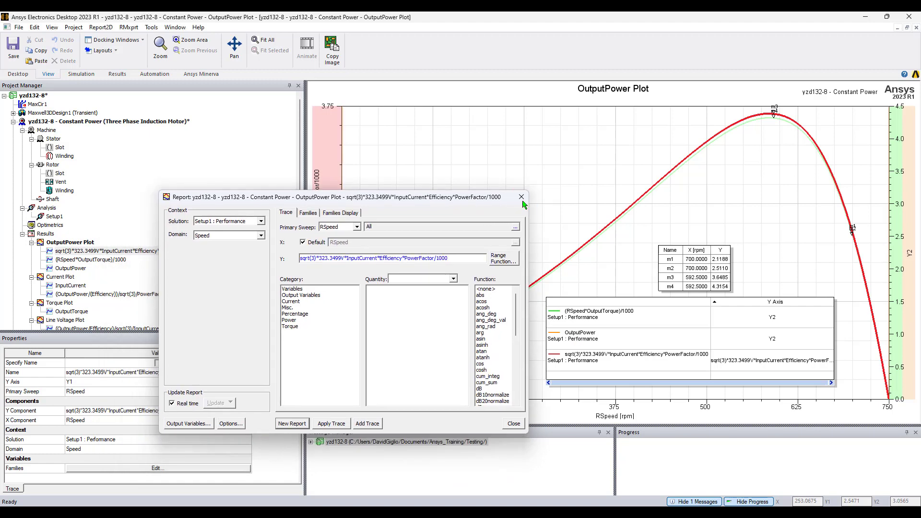
left_click(524, 198)
- Display the Current, Torque, Line Voltage, Flux Linkage, Efficiency, then Torque vs OutputPower plots (70.5179 at 4320 W)
left_click(68, 277)
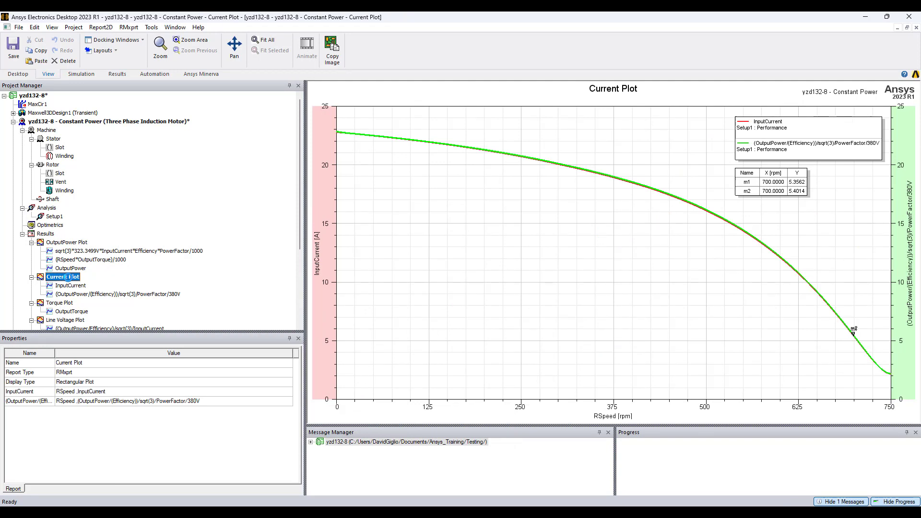
scroll(77, 262, "down", 2)
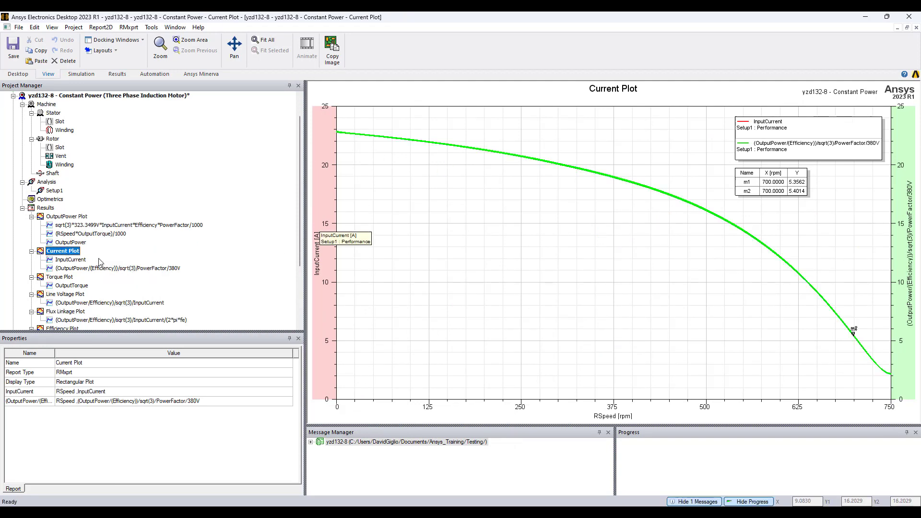
double_click(62, 251)
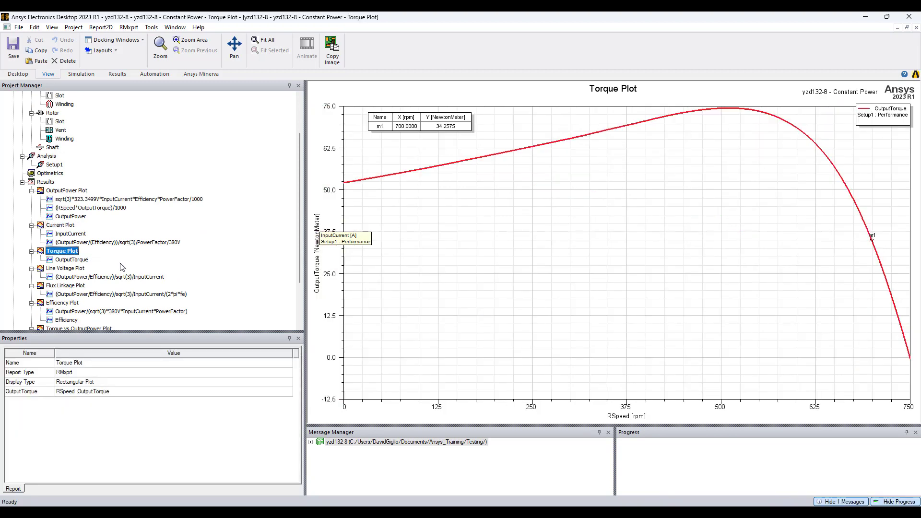
scroll(108, 267, "down", 1)
double_click(72, 242)
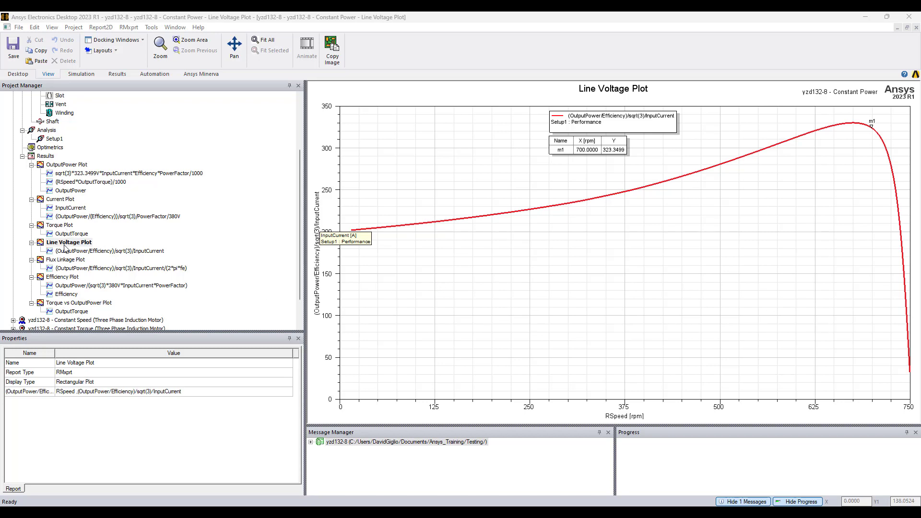
double_click(58, 260)
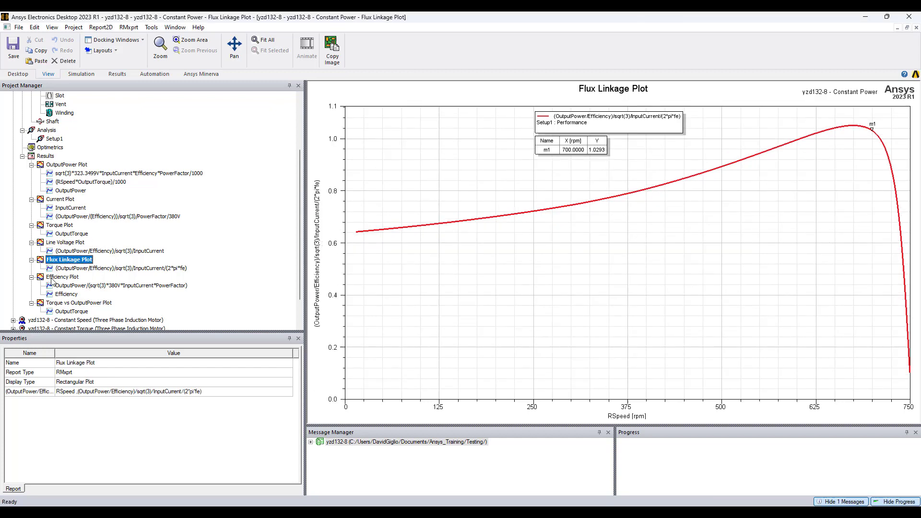
double_click(51, 278)
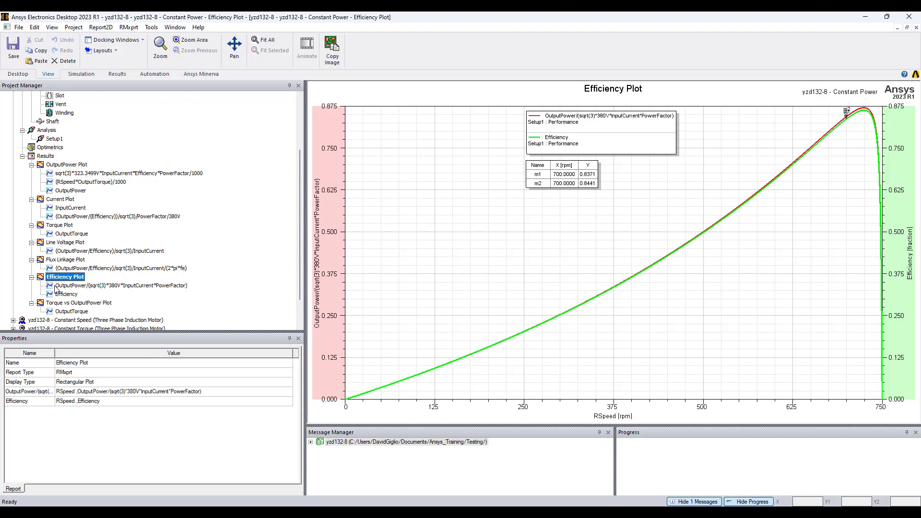
scroll(55, 288, "down", 2)
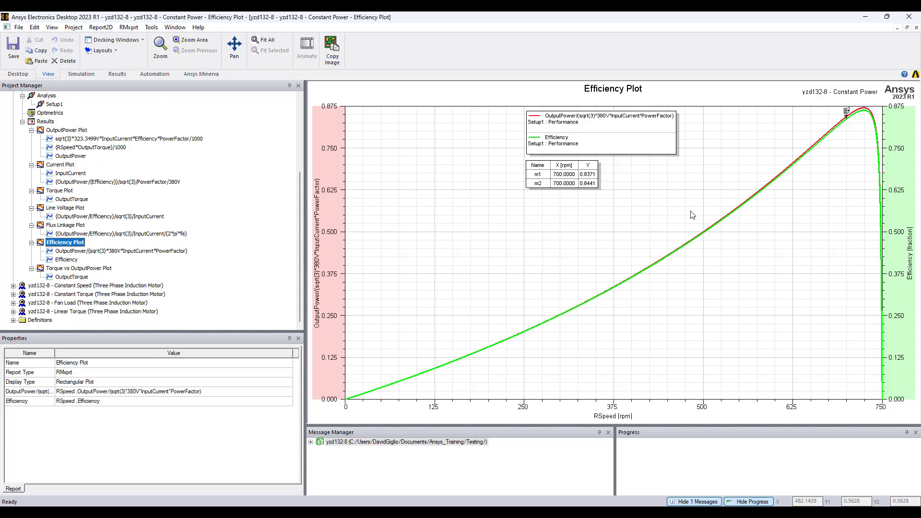
double_click(96, 269)
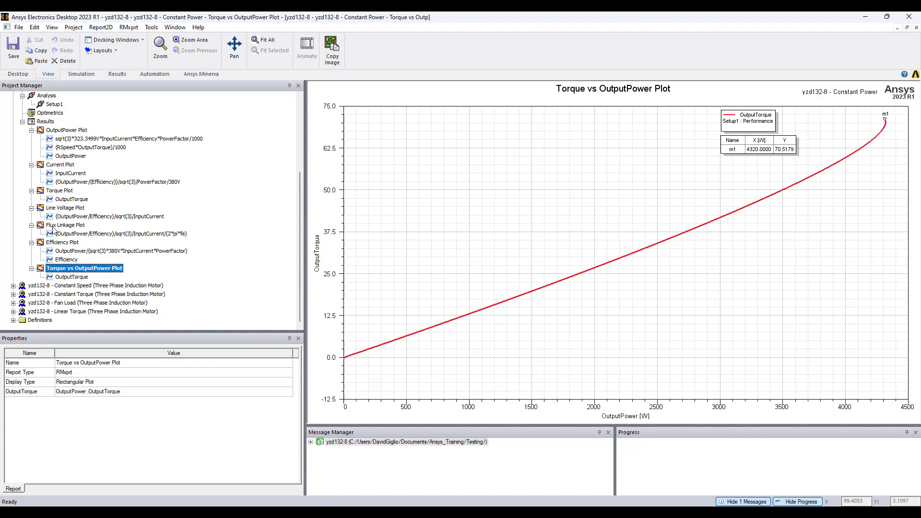
scroll(54, 229, "up", 3)
- Open the Results' solution data tables, then close them again
right_click(45, 199)
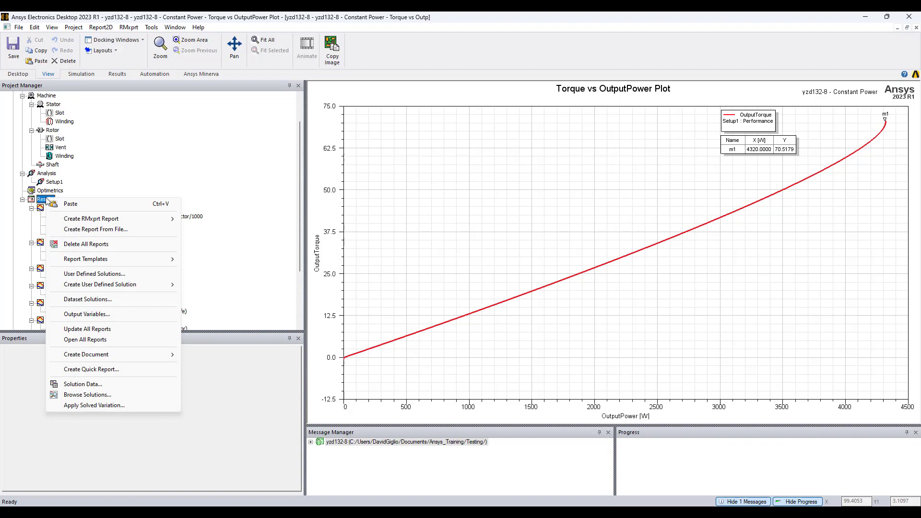
left_click(84, 386)
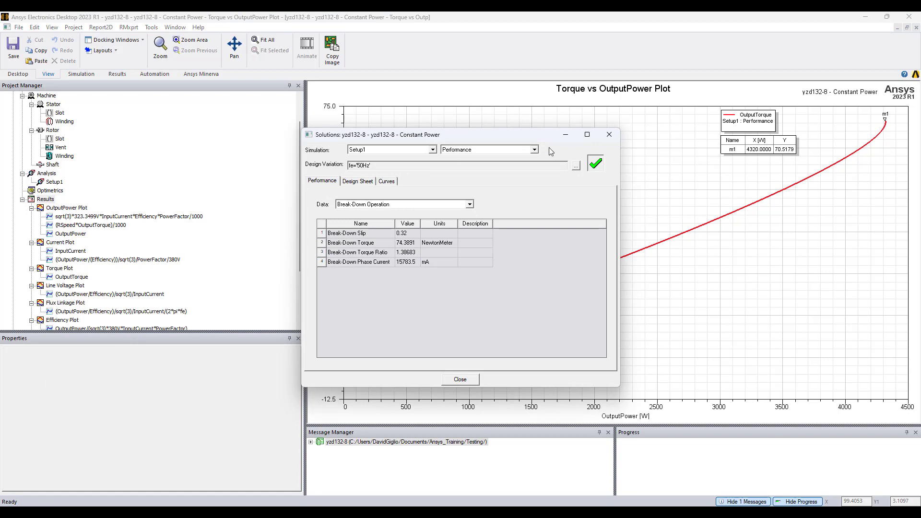
left_click(609, 134)
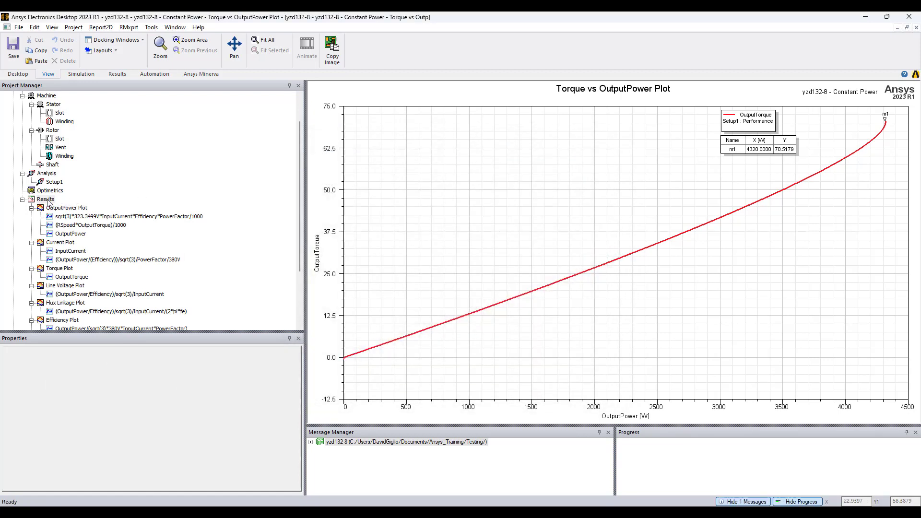
- Reopen solution data, keep Break-Down Operation performance data, and show the 3.7 kW motor's design sheet
right_click(48, 203)
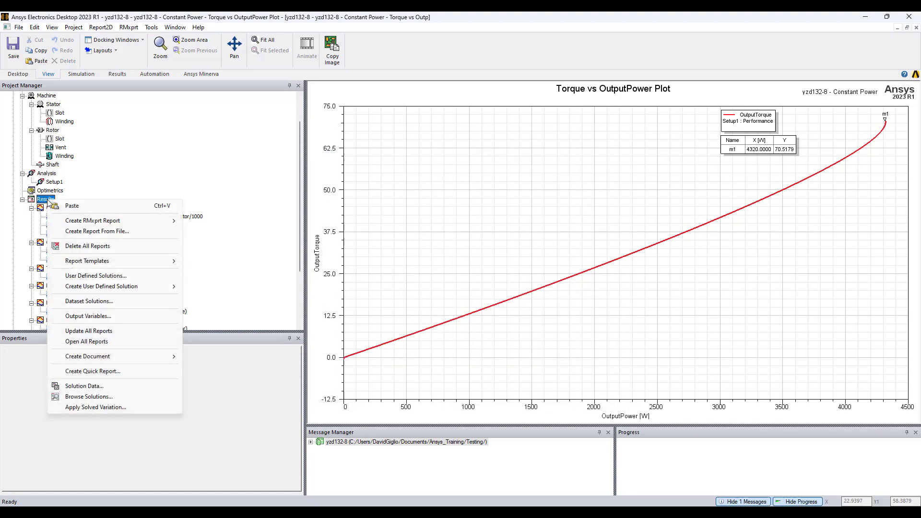
left_click(89, 386)
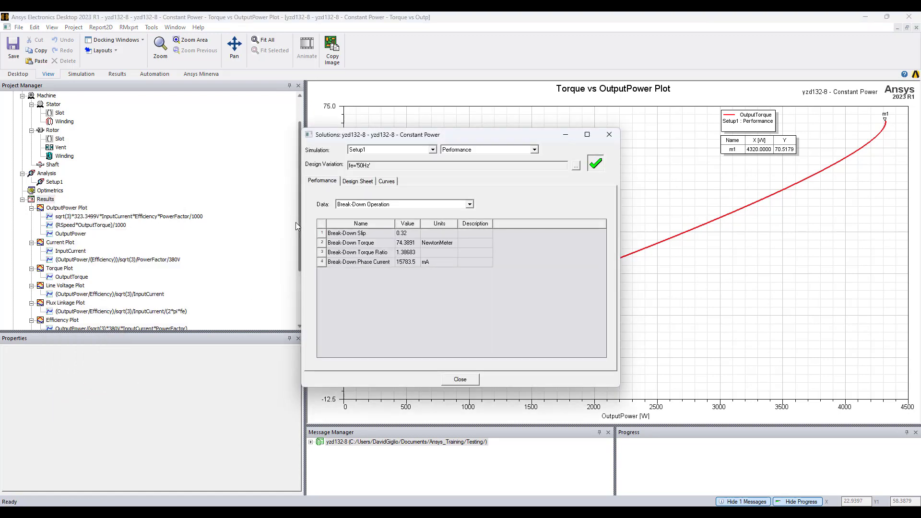
left_click(431, 205)
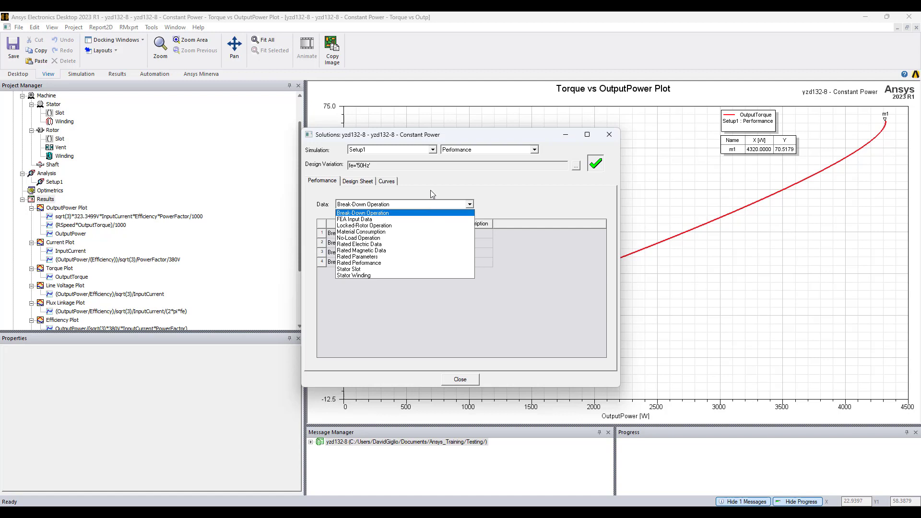
left_click(430, 190)
left_click(358, 185)
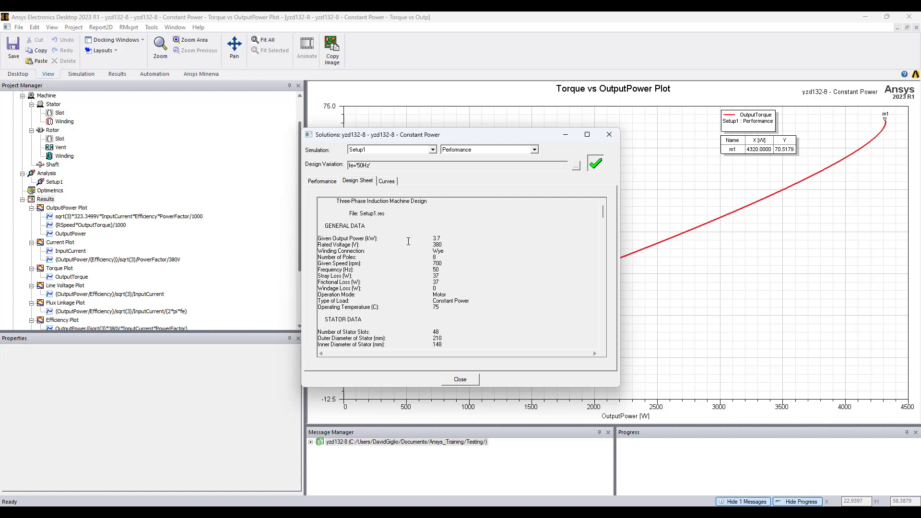
- View the Phase Current vs Speed curve, browse the curve list unchanged, and close the Solutions window
left_click(390, 181)
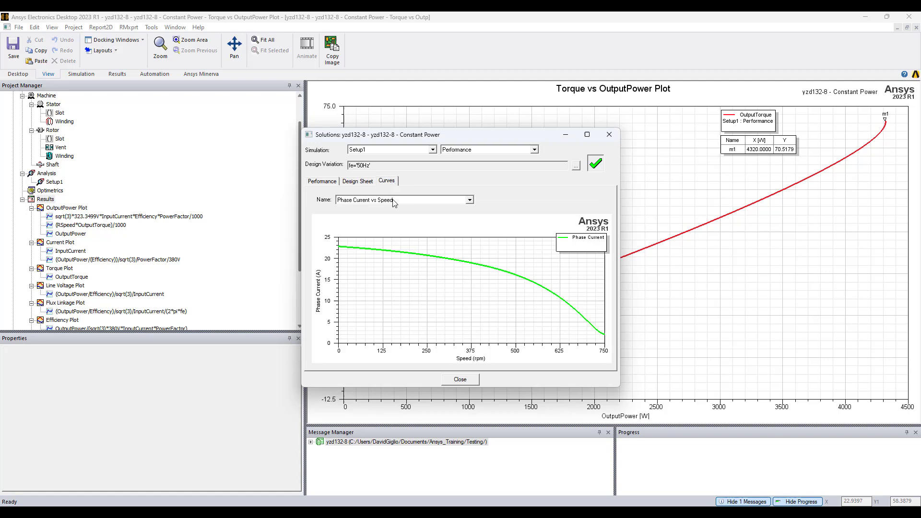
left_click(465, 203)
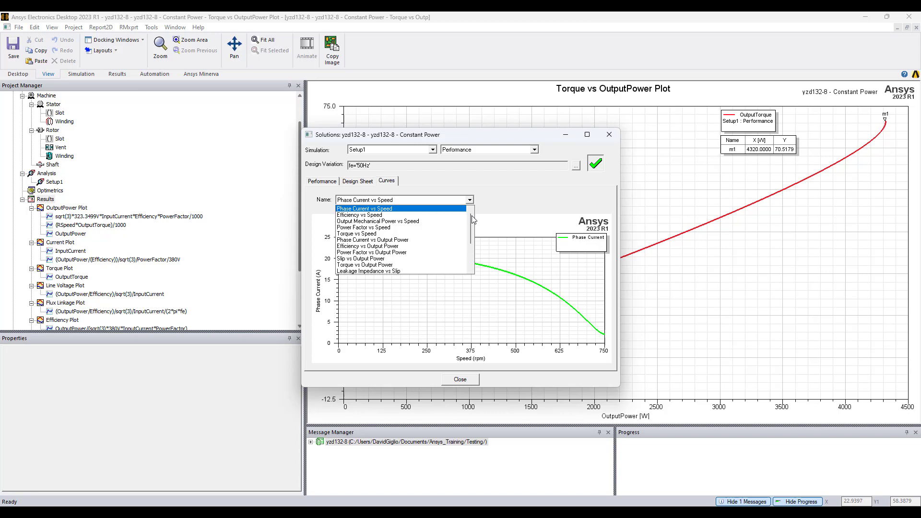
left_click_drag(472, 215, 470, 222)
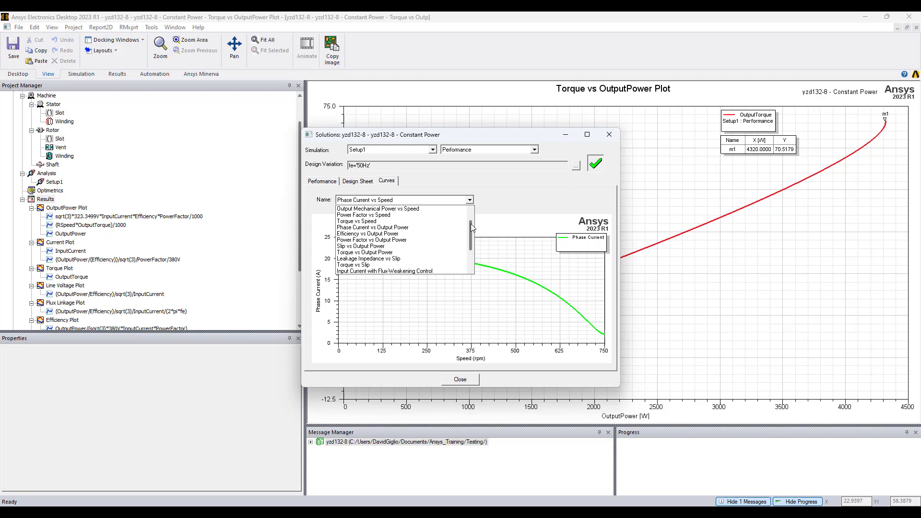
left_click_drag(471, 224, 470, 243)
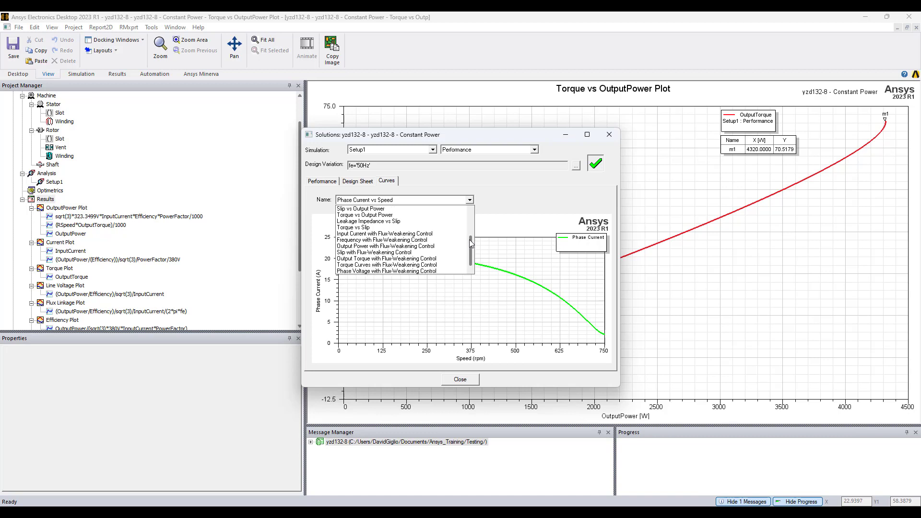
left_click(608, 135)
left_click(608, 135)
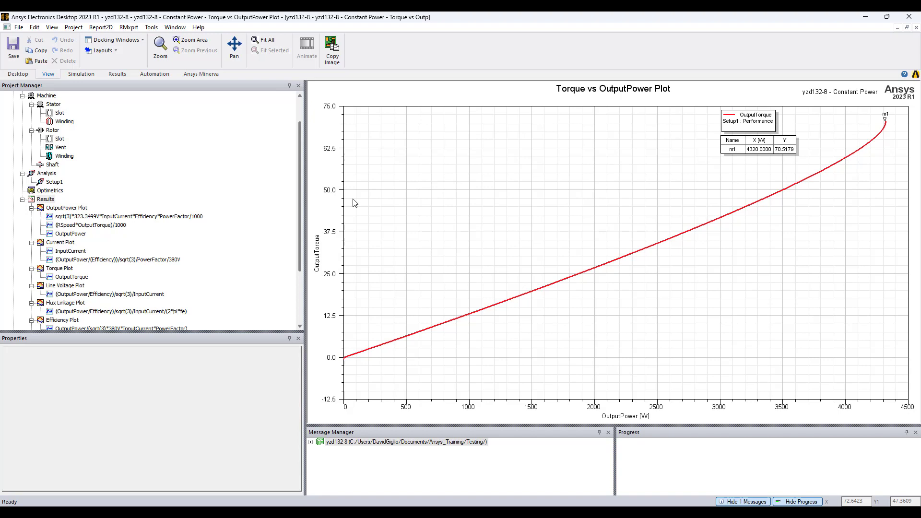
- From Setup1, create a Maxwell 2D Design of the motor using solution setup Setup1
right_click(53, 185)
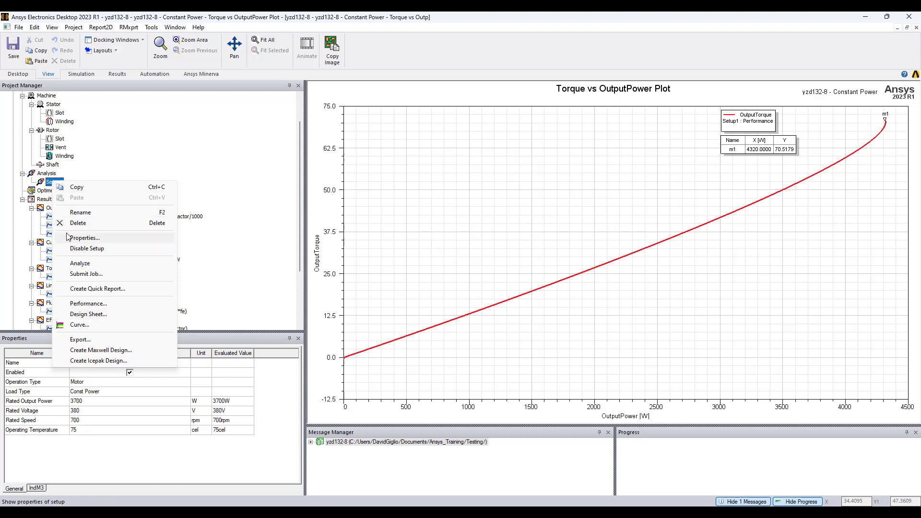
left_click(101, 351)
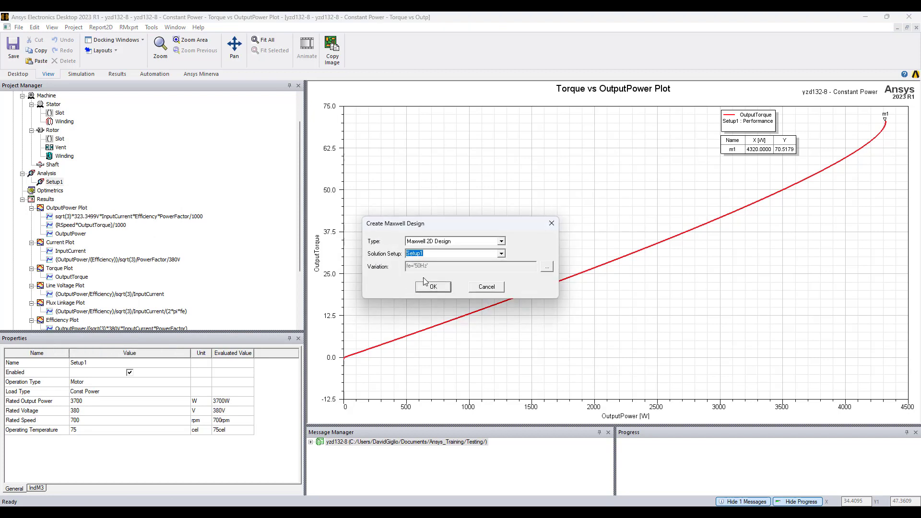
left_click(454, 243)
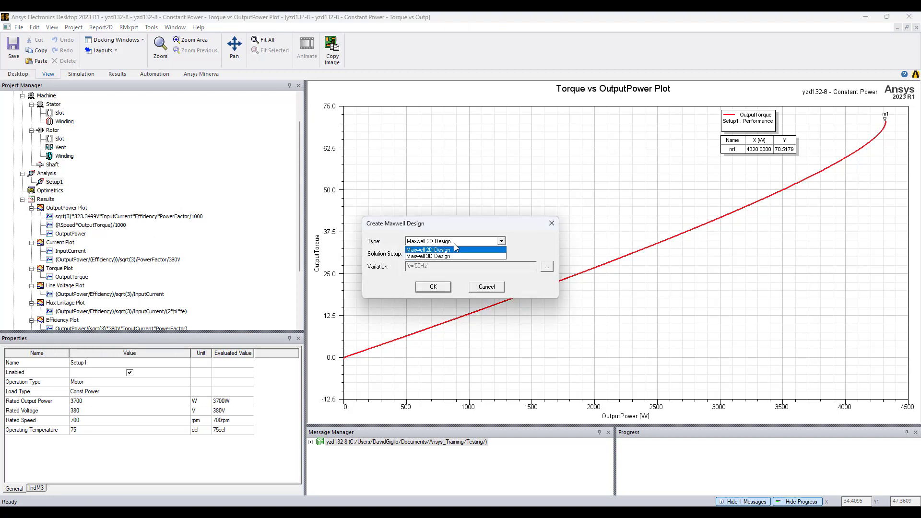
left_click(454, 244)
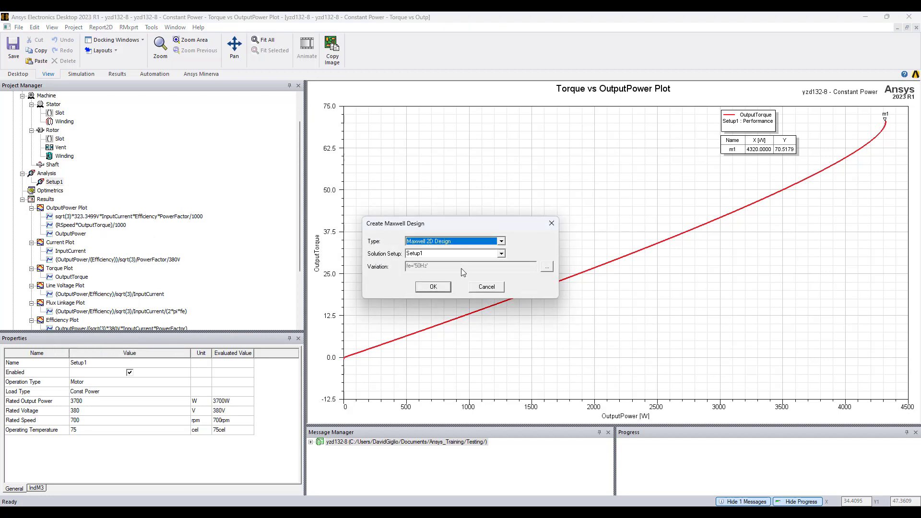
left_click(446, 289)
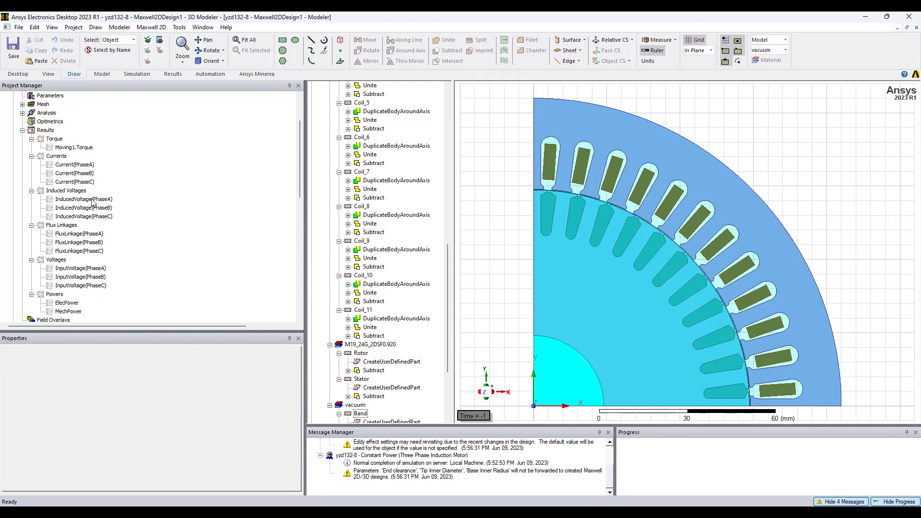
- Collapse the 2D design's Results and the Maxwell2DDesign1 tree, then switch to Maxwell3DDesign1
left_click(23, 130)
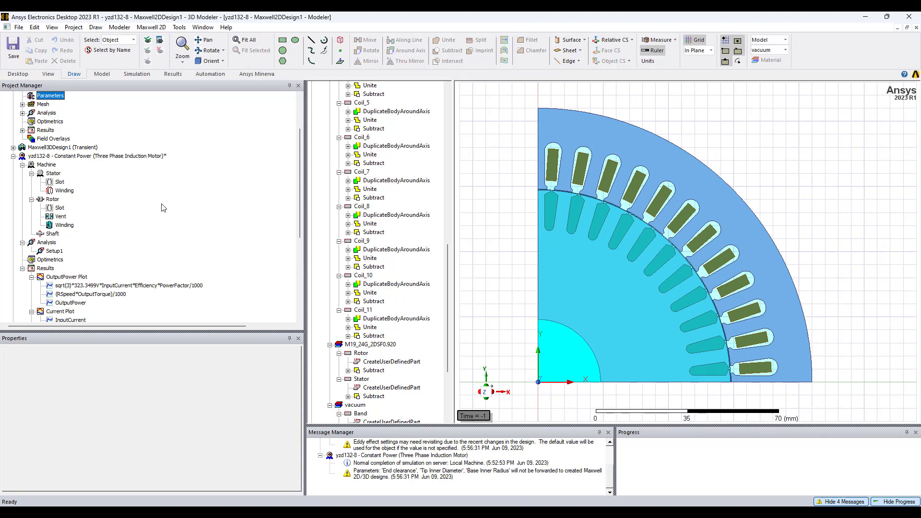
scroll(41, 164, "up", 1)
scroll(41, 164, "up", 1)
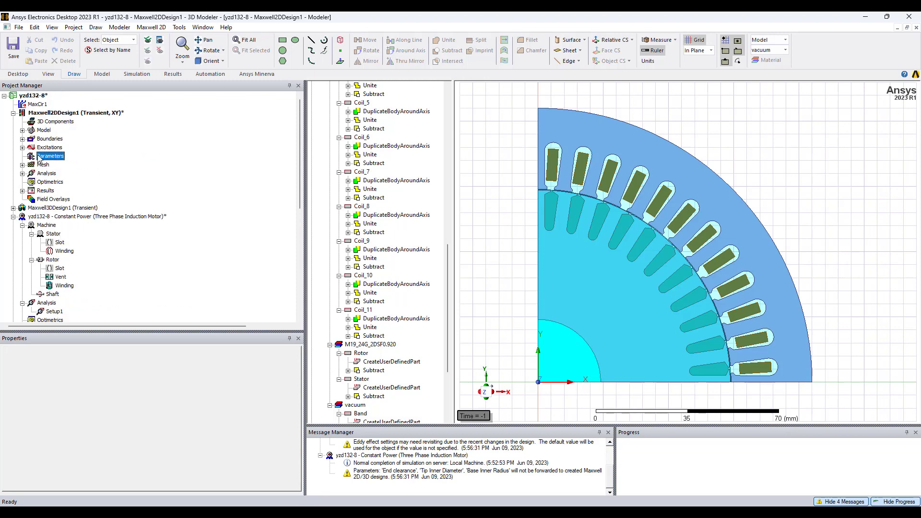
left_click(13, 113)
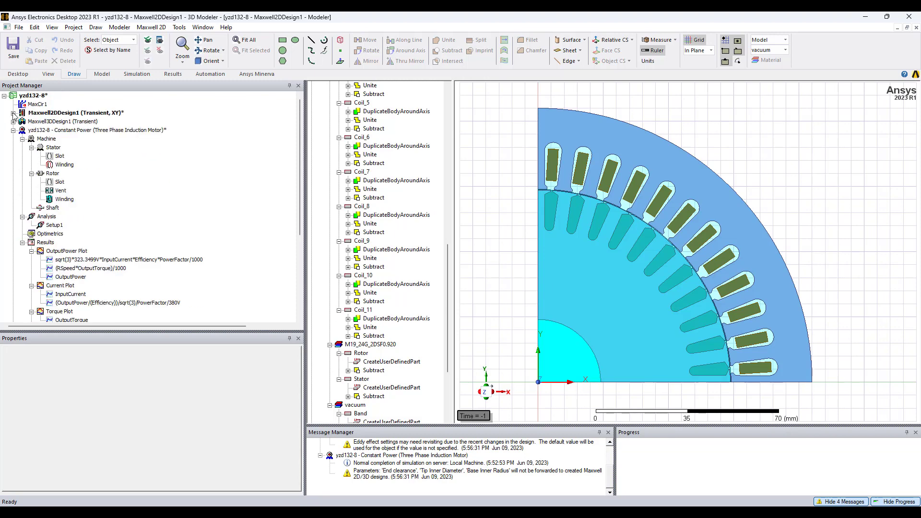
left_click(45, 124)
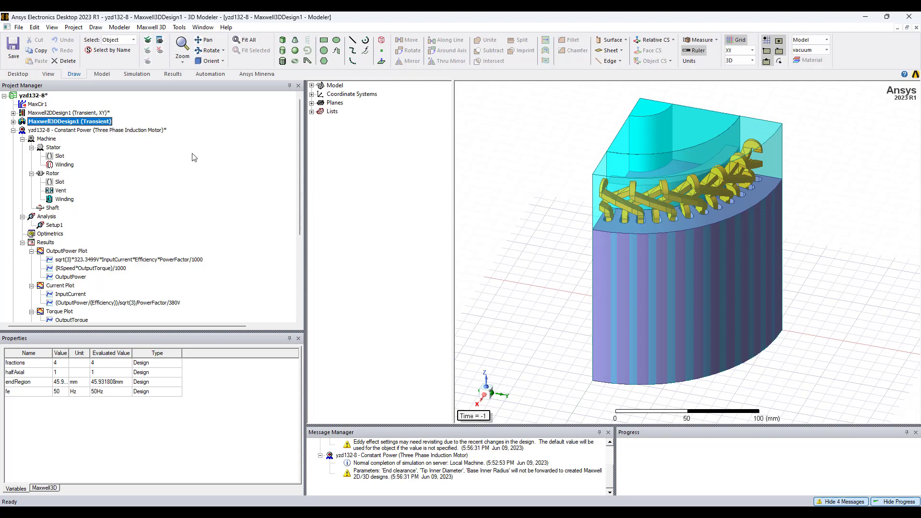
- Expand Maxwell3DDesign1 to list its Dependent1/Independent1 boundaries, PhaseA–C excitations, Torque/Currents/Voltage/Flux results and Setup1
left_click(13, 121)
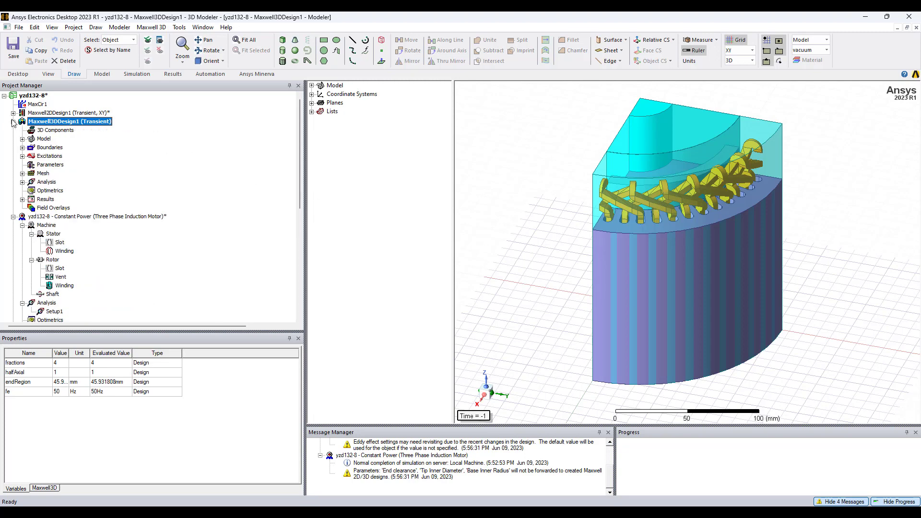
left_click(22, 148)
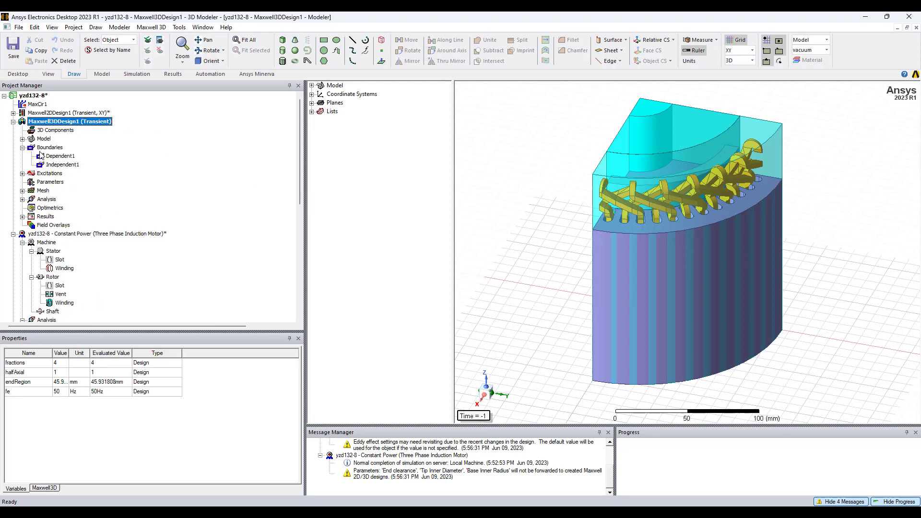
left_click(22, 173)
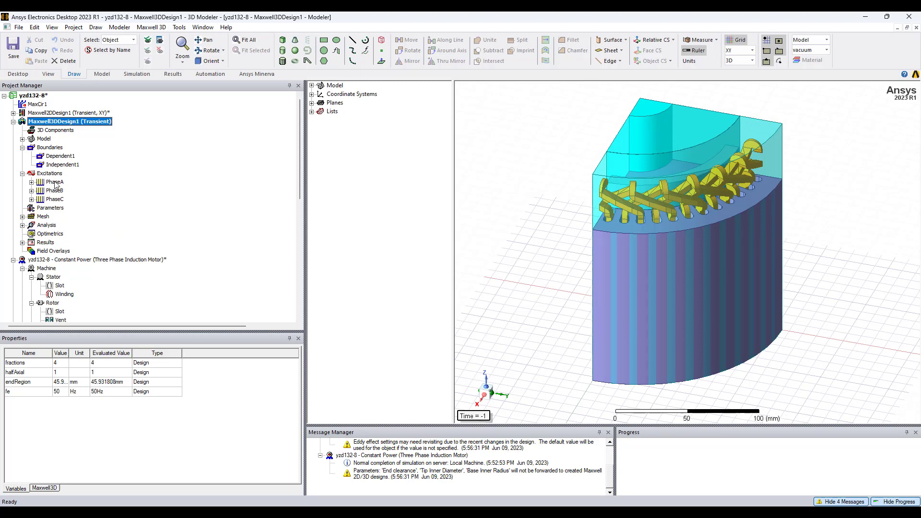
left_click(23, 242)
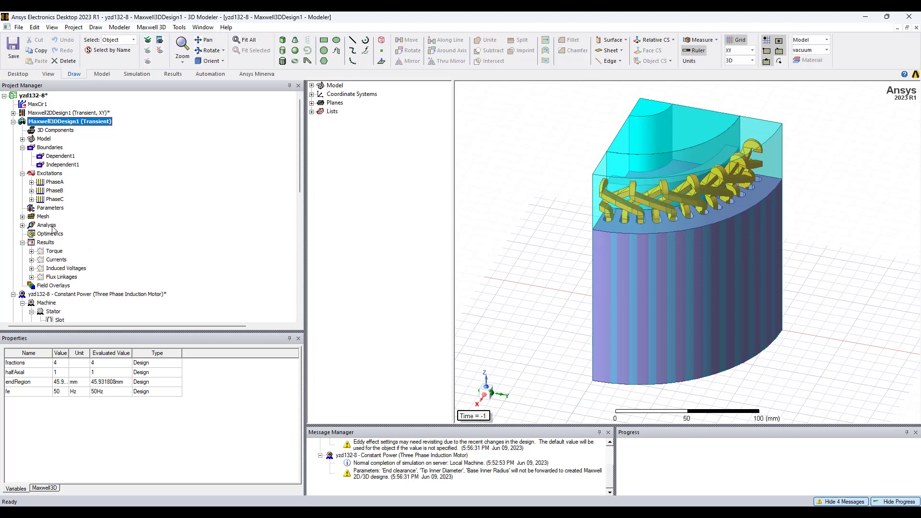
left_click(23, 225)
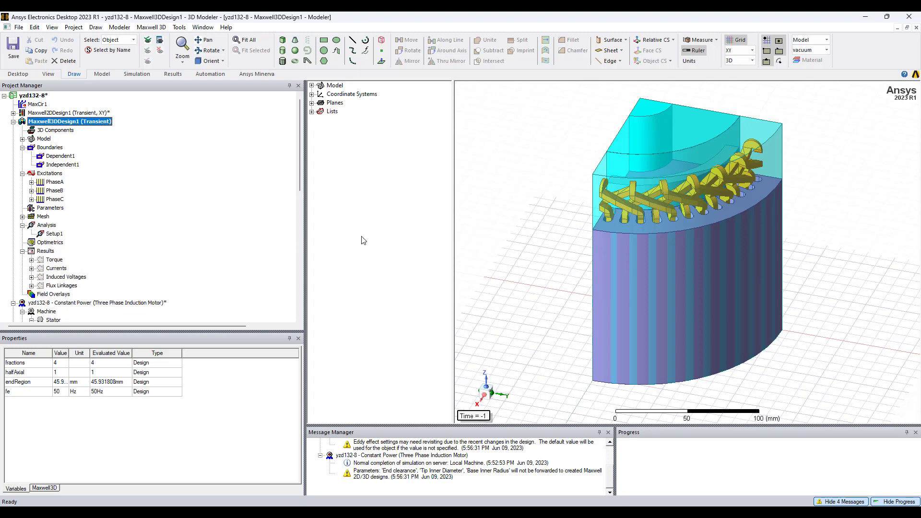